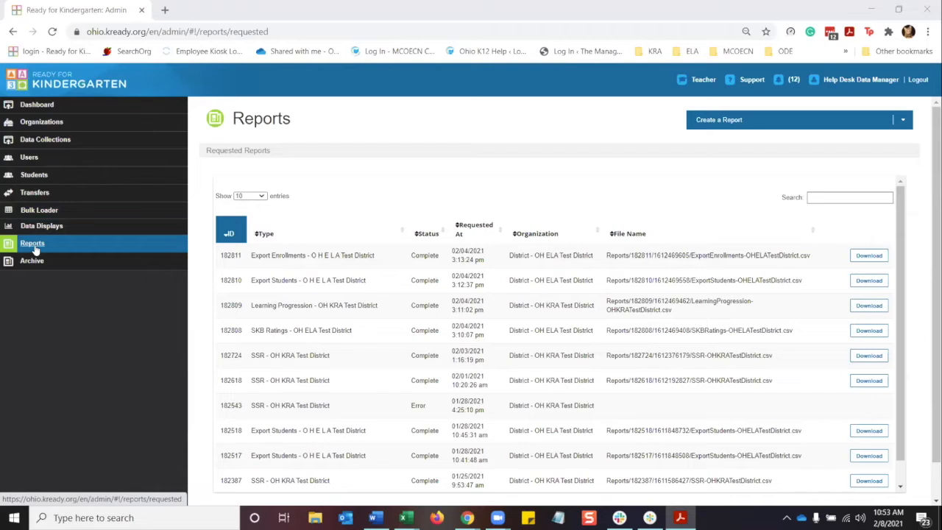
# Step: Start an ELA SKB Ratings Report for the Early Learning Assessment Winter 2020-2021 data collection
pyautogui.hotkey('alt', 'Tab')
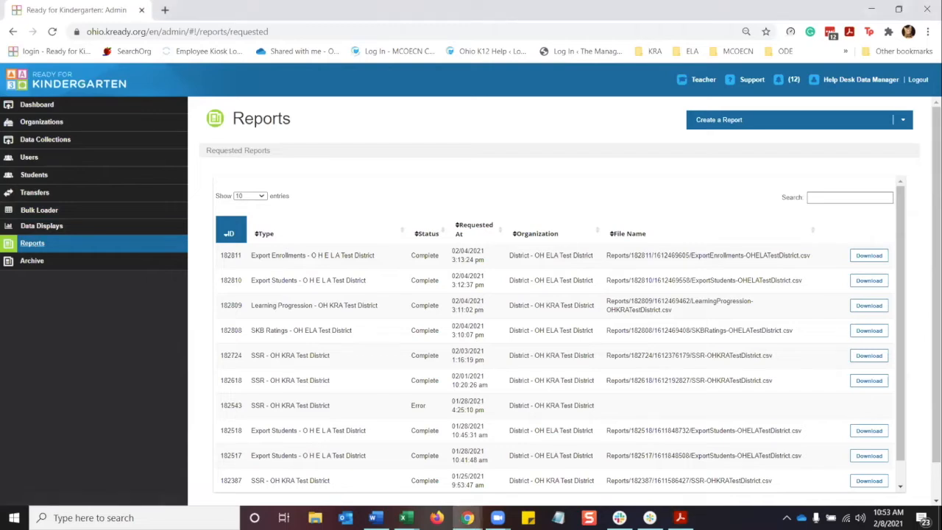
pyautogui.click(899, 122)
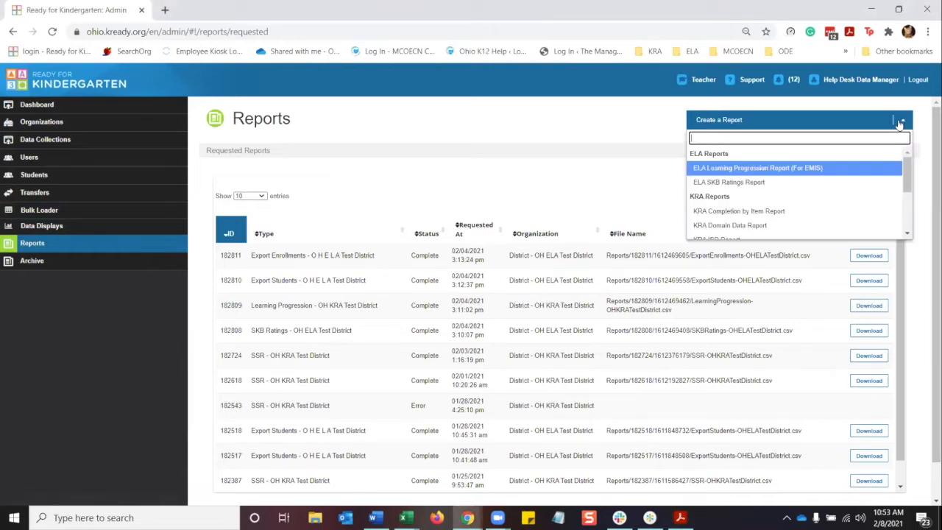
pyautogui.click(799, 183)
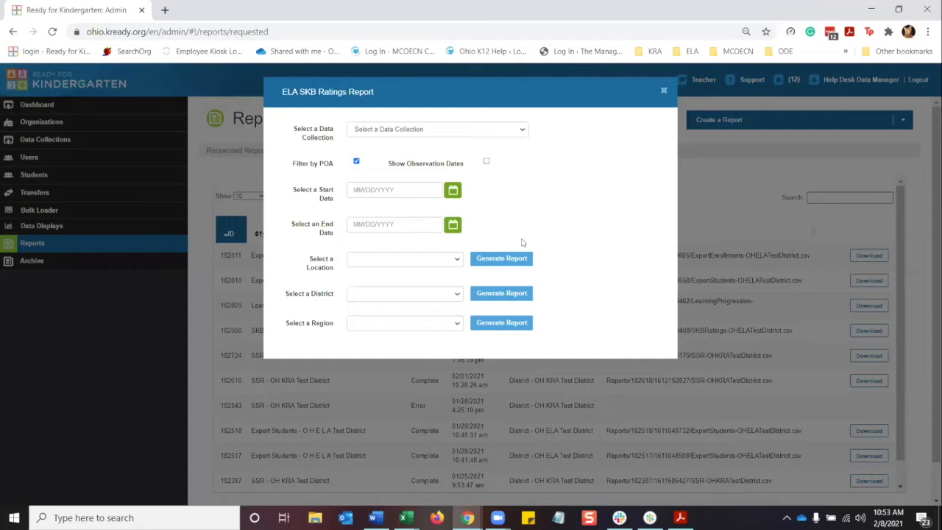
pyautogui.click(509, 134)
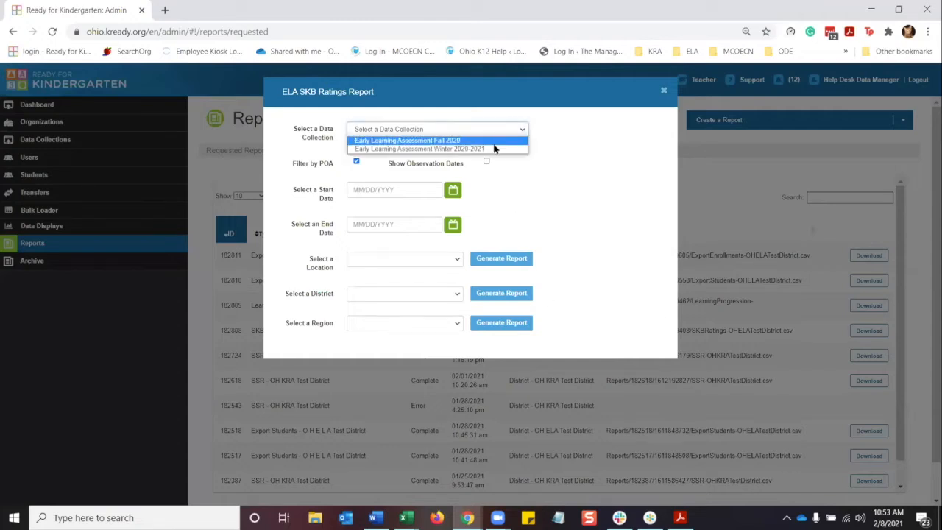
pyautogui.click(493, 150)
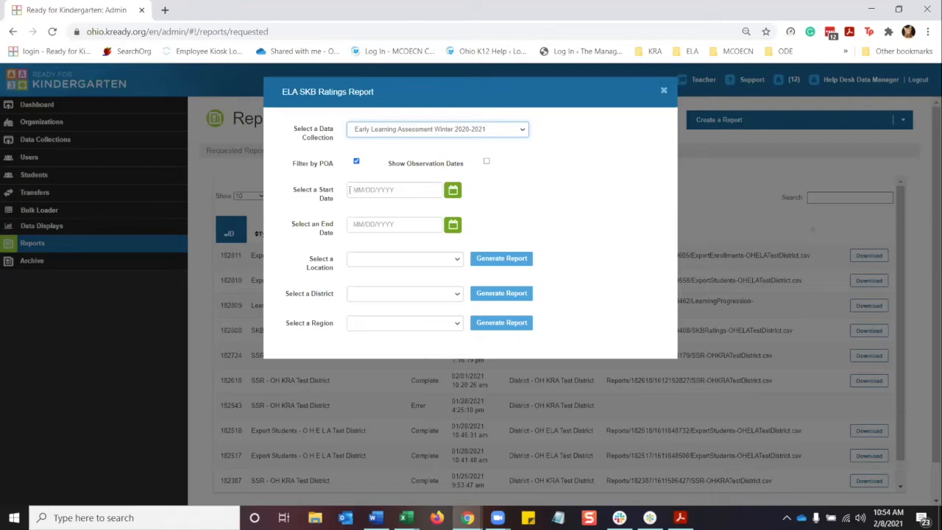
# Step: With Filter by POA enabled, set the report's start date to 11/15/2020 and end date to 02/14/2021
pyautogui.click(357, 161)
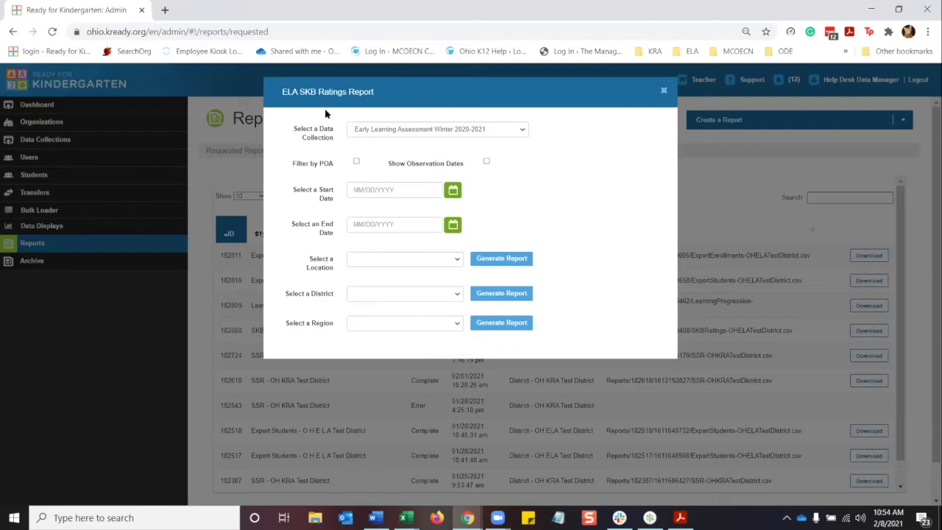
pyautogui.click(356, 161)
pyautogui.click(396, 190)
pyautogui.click(454, 192)
pyautogui.click(358, 210)
pyautogui.click(358, 210)
pyautogui.click(357, 210)
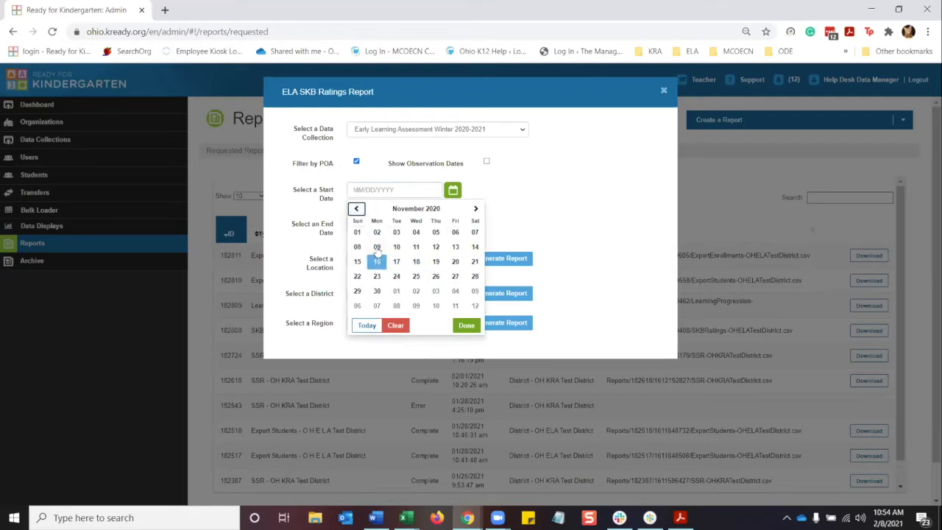
pyautogui.click(358, 262)
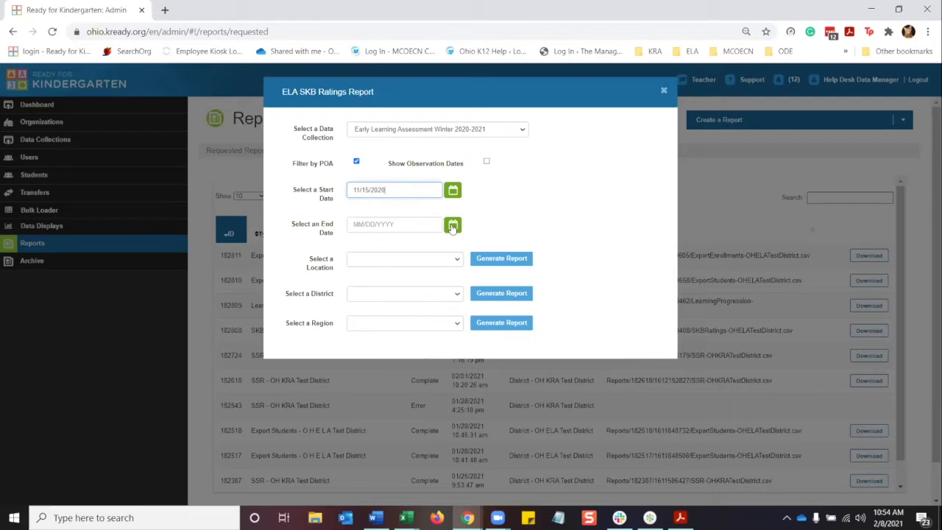
pyautogui.click(452, 226)
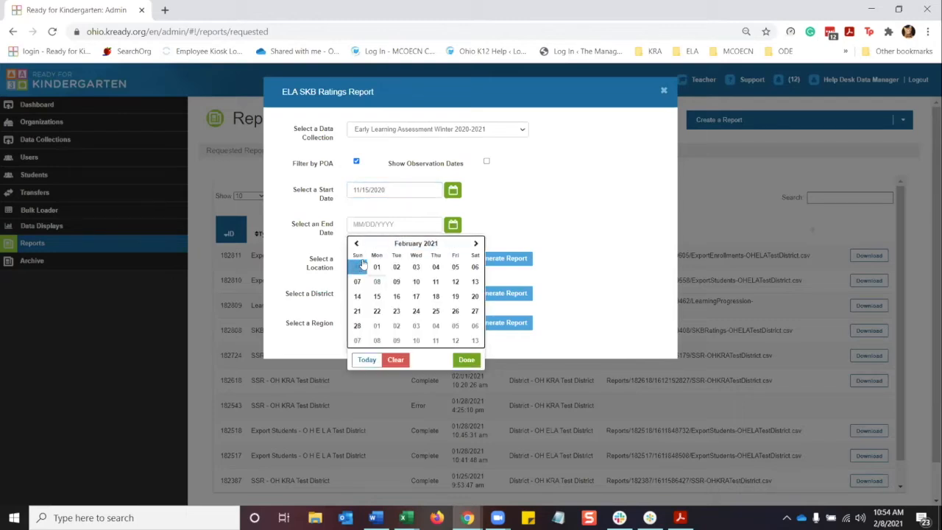
pyautogui.click(357, 296)
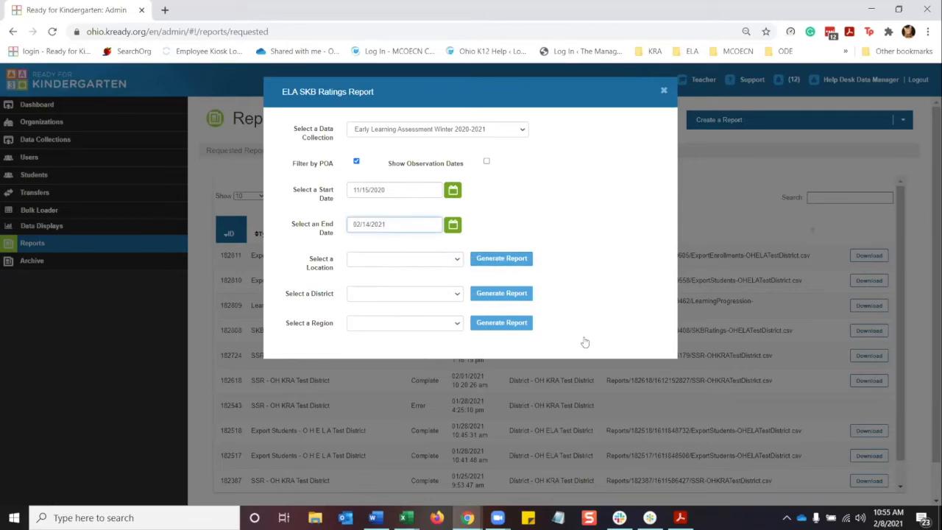
# Step: Select OH ELA Test Location, OH ELA Test District and the Ohio Public Schools region, and generate the location-level report
pyautogui.click(453, 260)
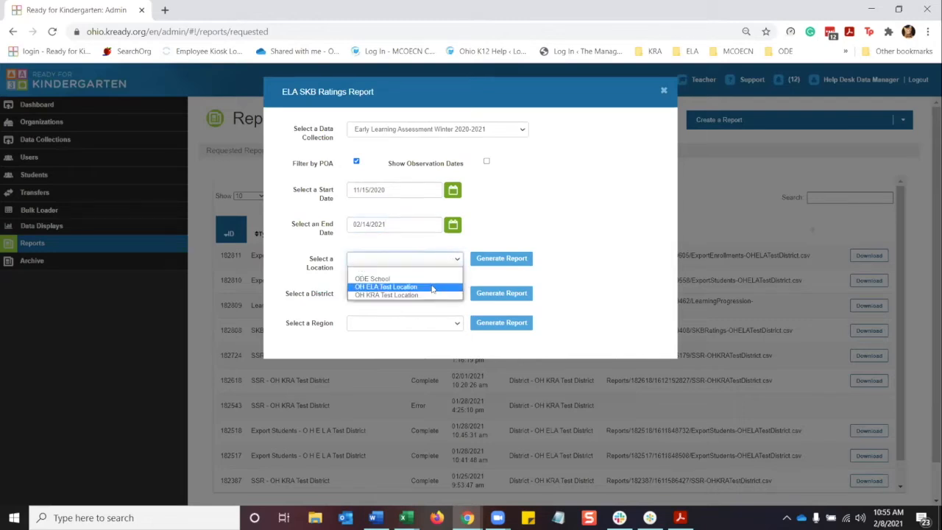
pyautogui.click(433, 289)
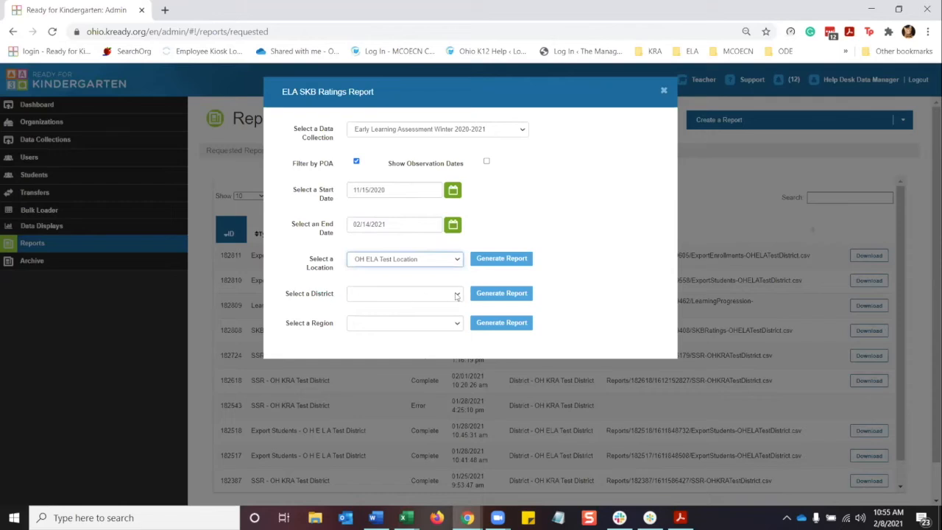
pyautogui.click(457, 294)
pyautogui.click(420, 310)
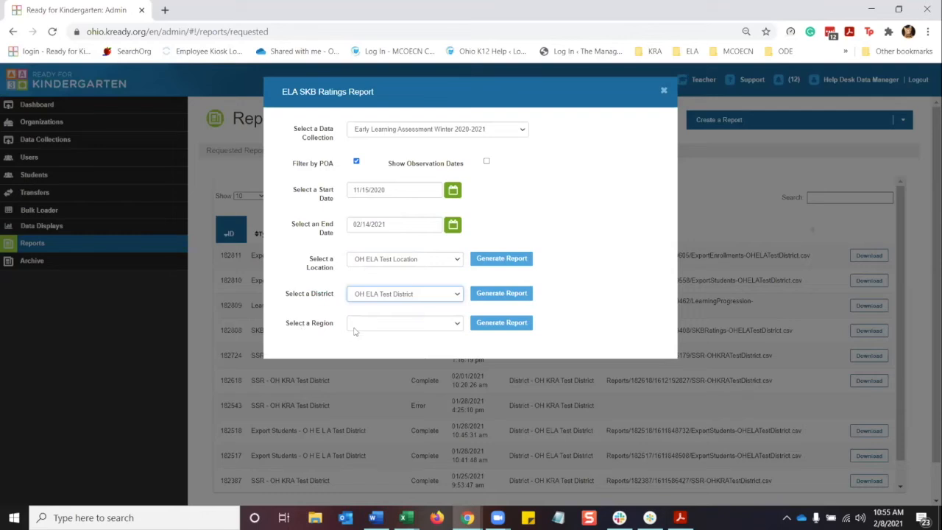
pyautogui.click(454, 325)
pyautogui.click(454, 341)
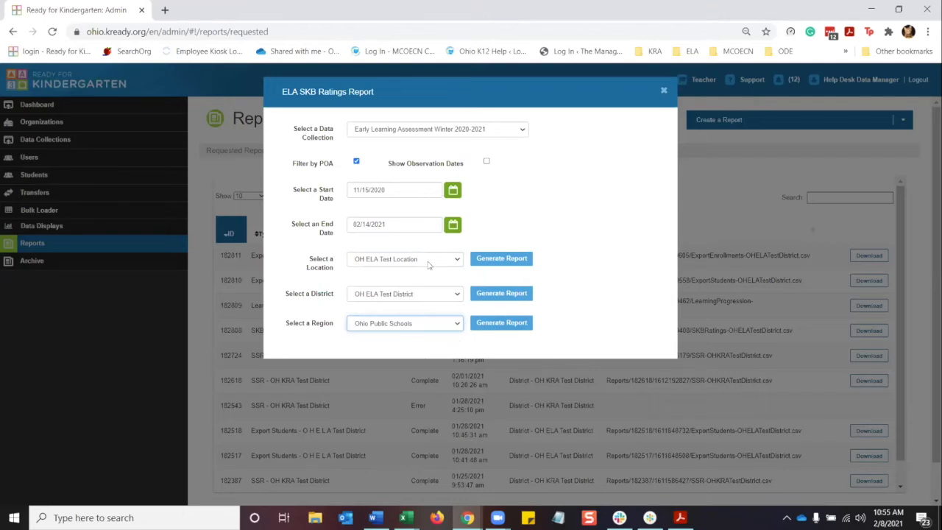
pyautogui.click(498, 261)
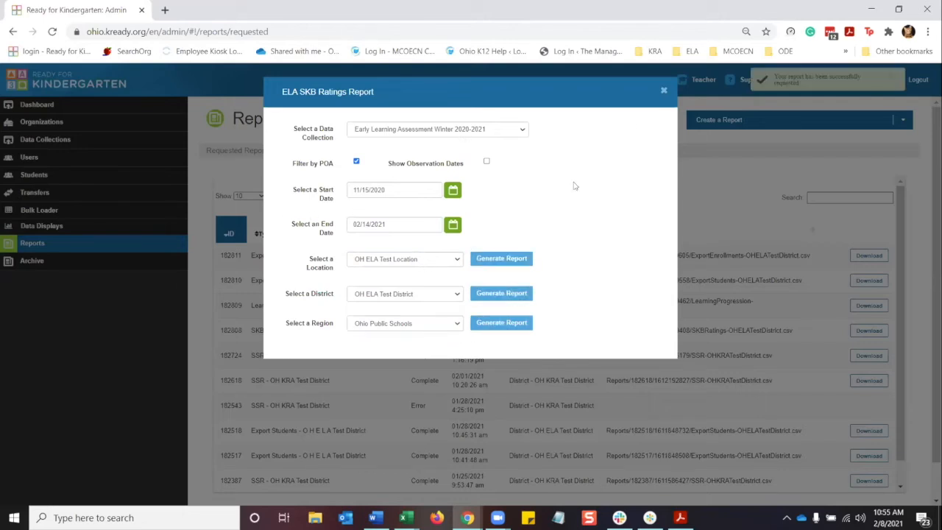
pyautogui.click(664, 90)
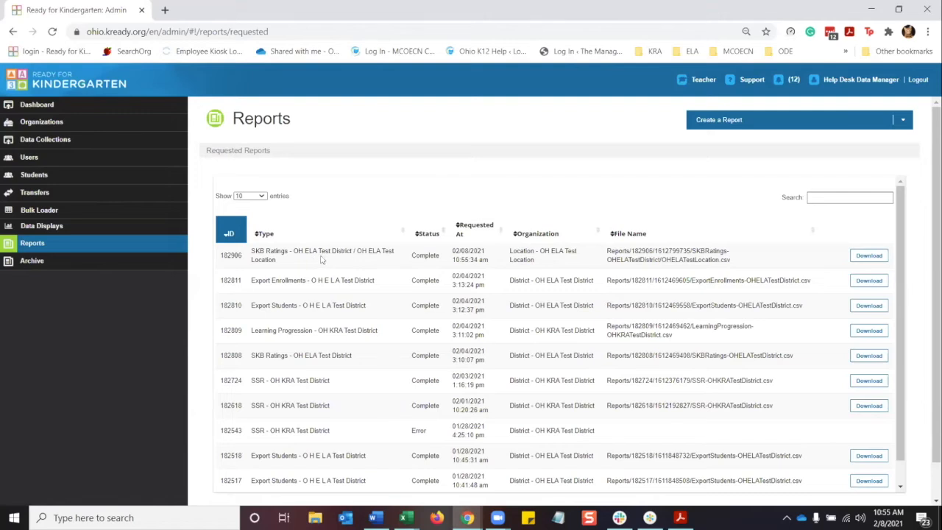
# Step: Download the new SKB Ratings report for OH ELA Test Location and examine its rating columns in Excel
pyautogui.click(859, 256)
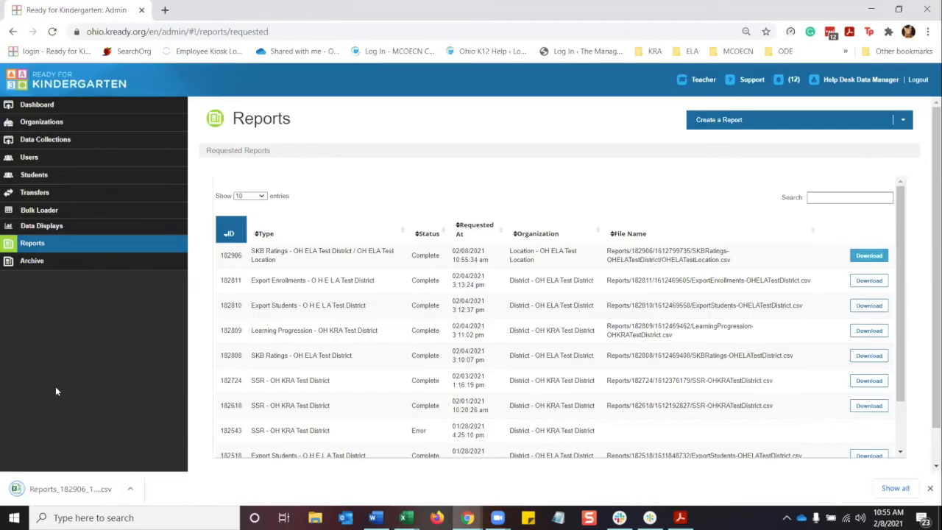
pyautogui.click(34, 495)
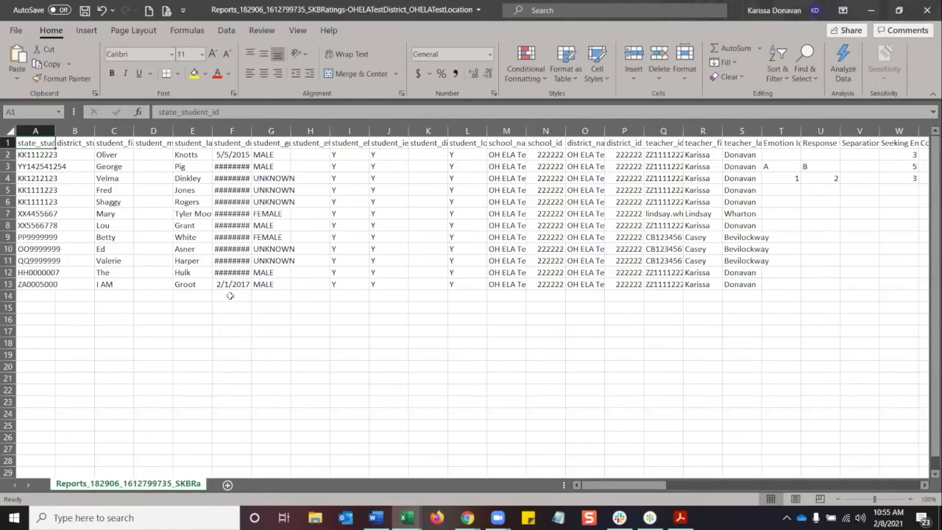
pyautogui.click(230, 295)
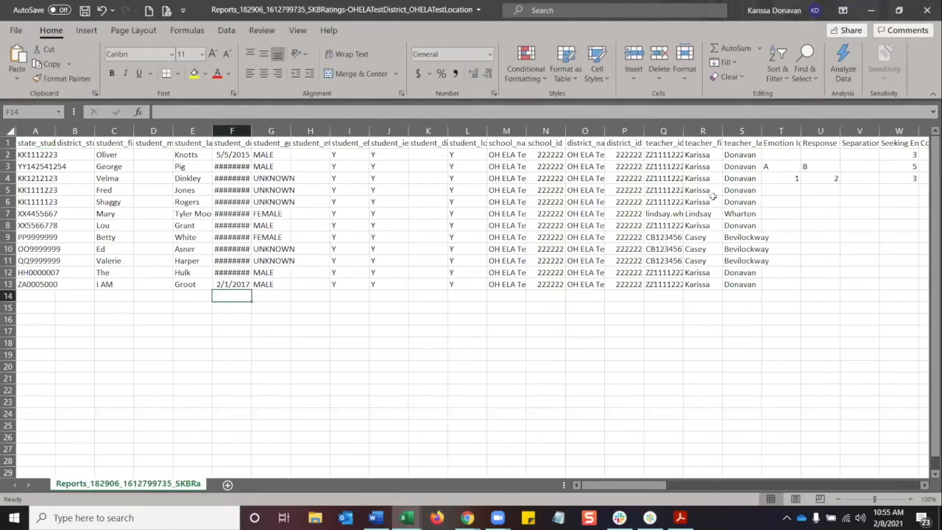
pyautogui.moveTo(647, 484); pyautogui.dragTo(882, 461)
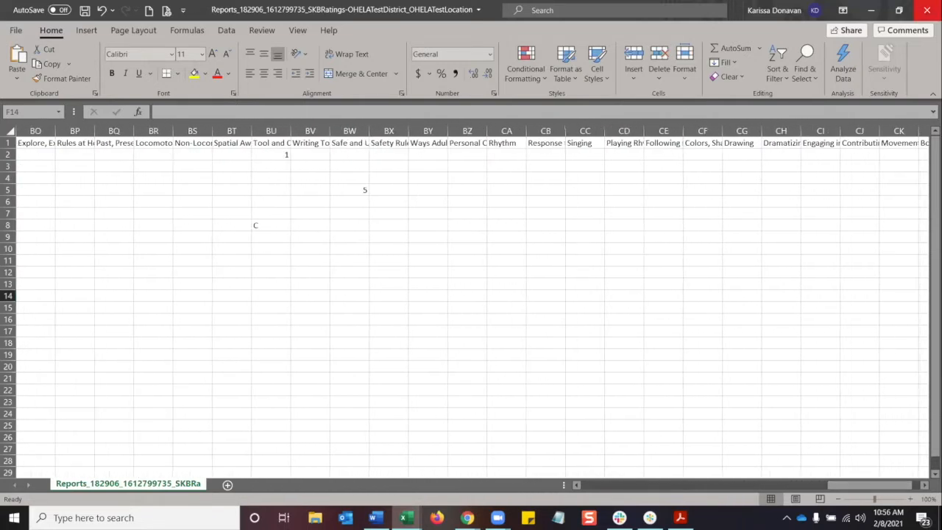
pyautogui.click(869, 9)
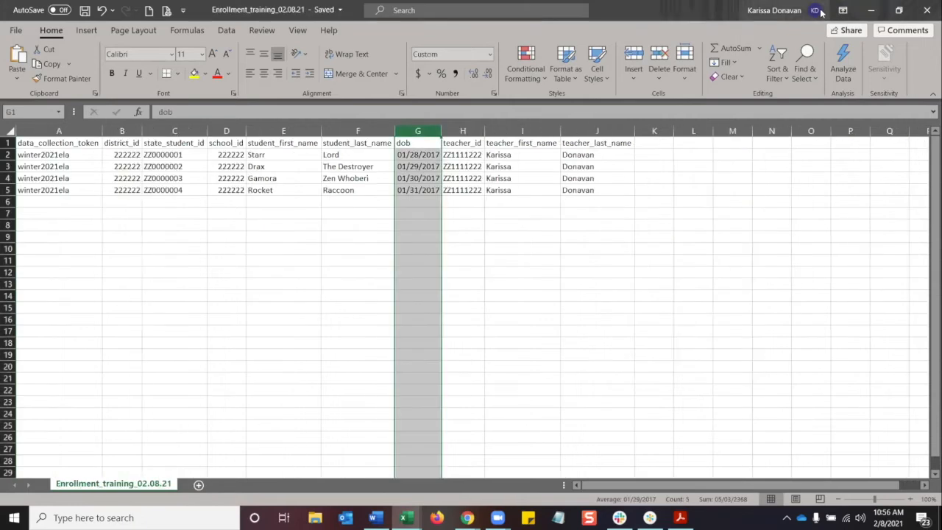
pyautogui.click(870, 10)
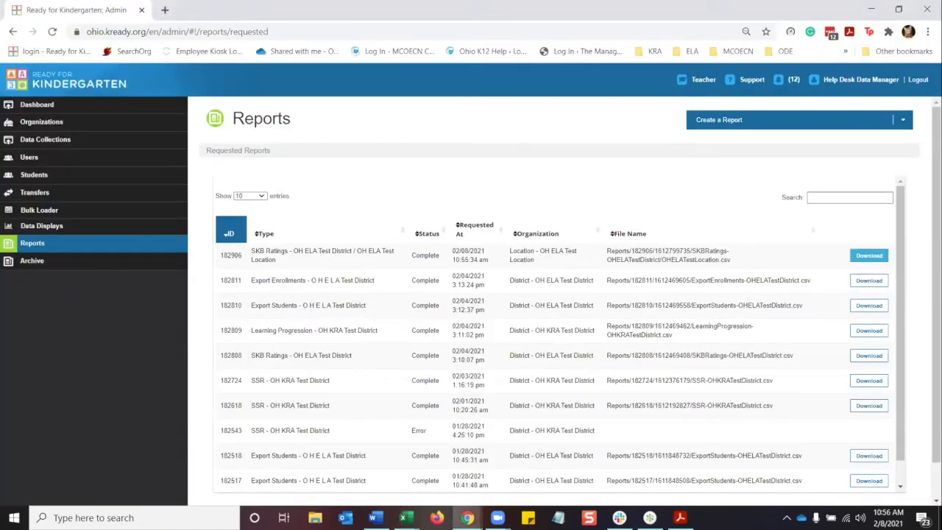
# Step: Start an ELA Learning Progression Report (For EMIS) for the Early Learning Assessment Fall 2020 data collection
pyautogui.click(903, 120)
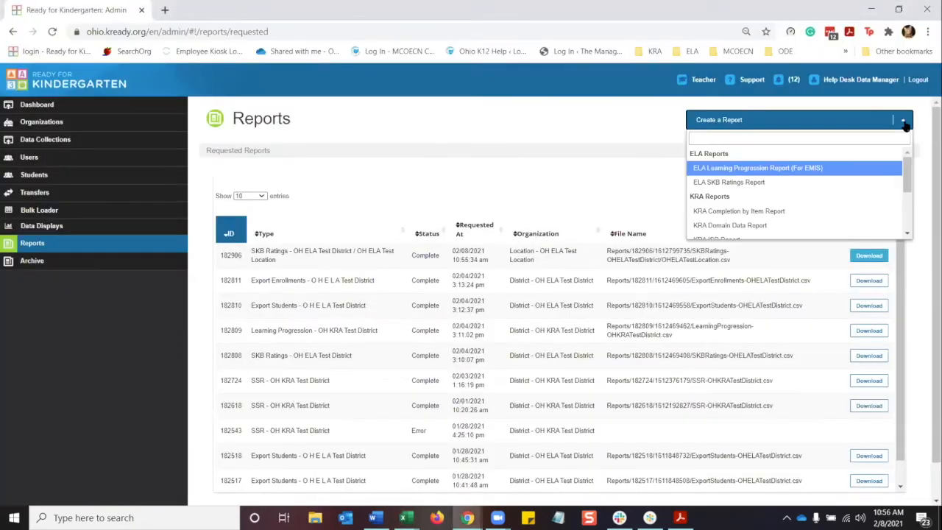
pyautogui.click(766, 169)
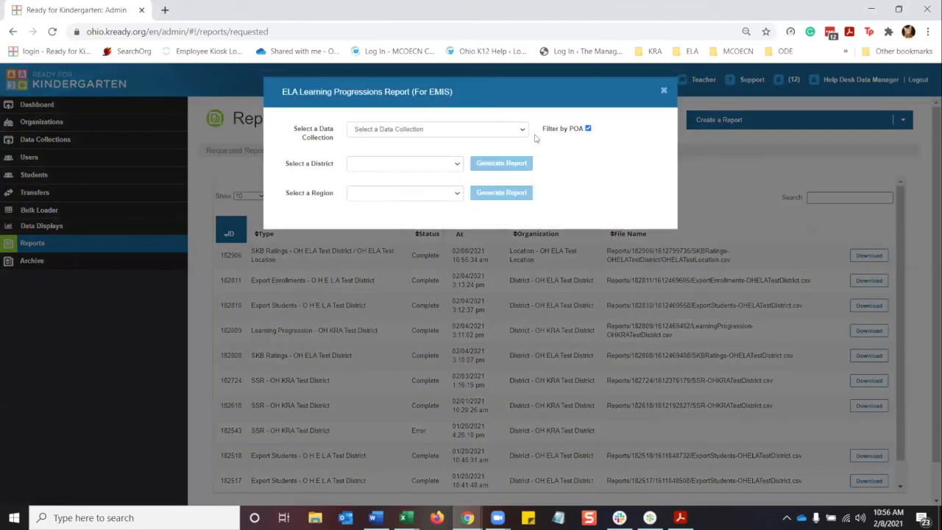
pyautogui.click(521, 130)
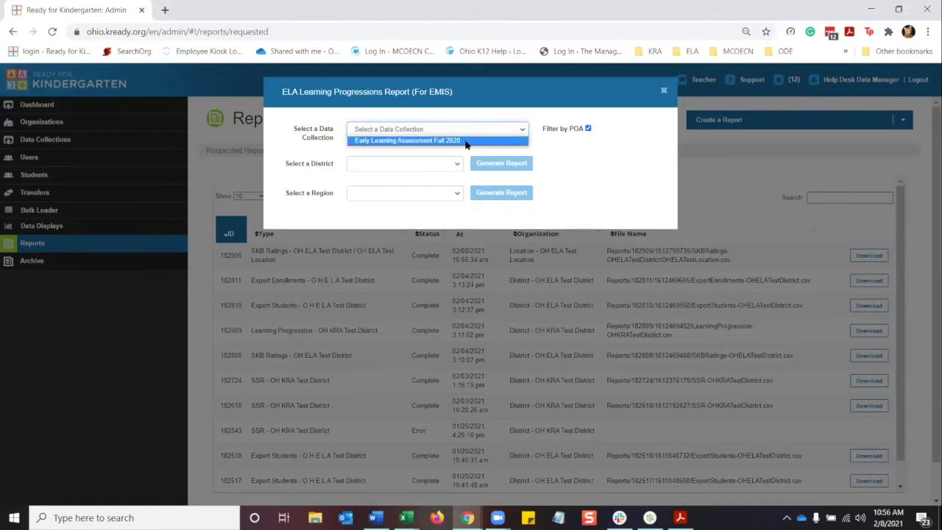
pyautogui.click(466, 140)
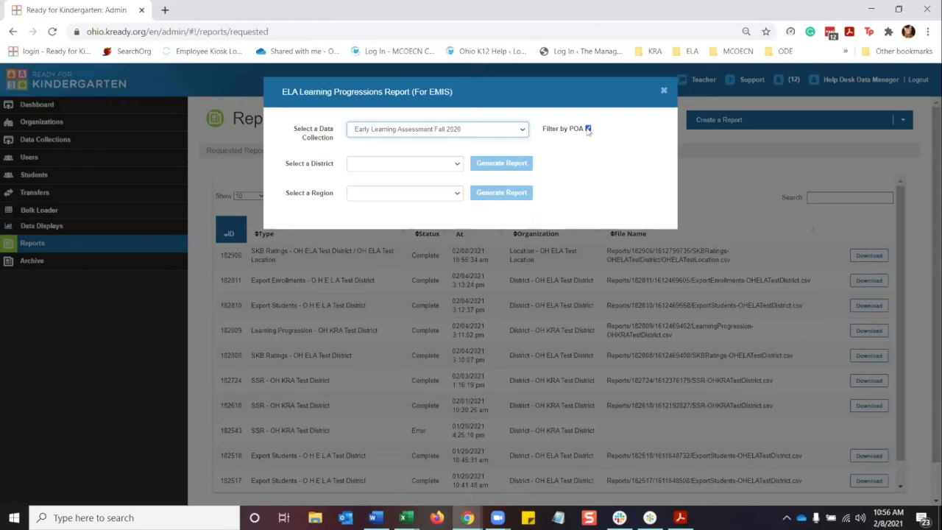
# Step: Select OH ELA Test District and the Ohio Public Schools region, and generate the district-level Learning Progression report
pyautogui.click(455, 165)
pyautogui.click(417, 182)
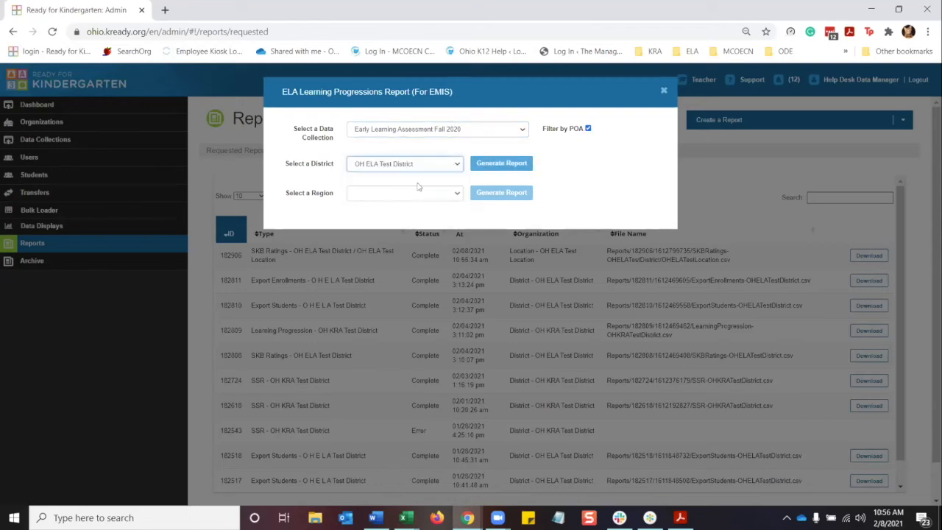
pyautogui.click(457, 193)
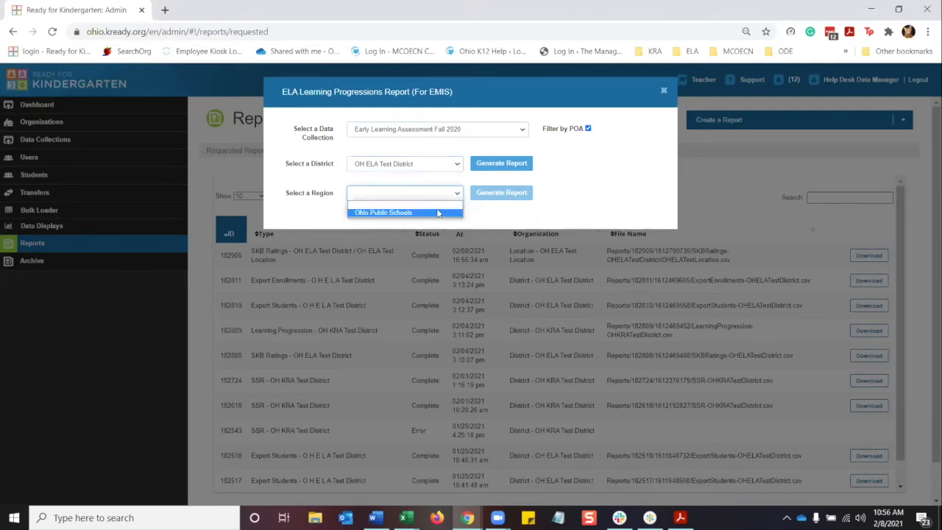
pyautogui.click(436, 212)
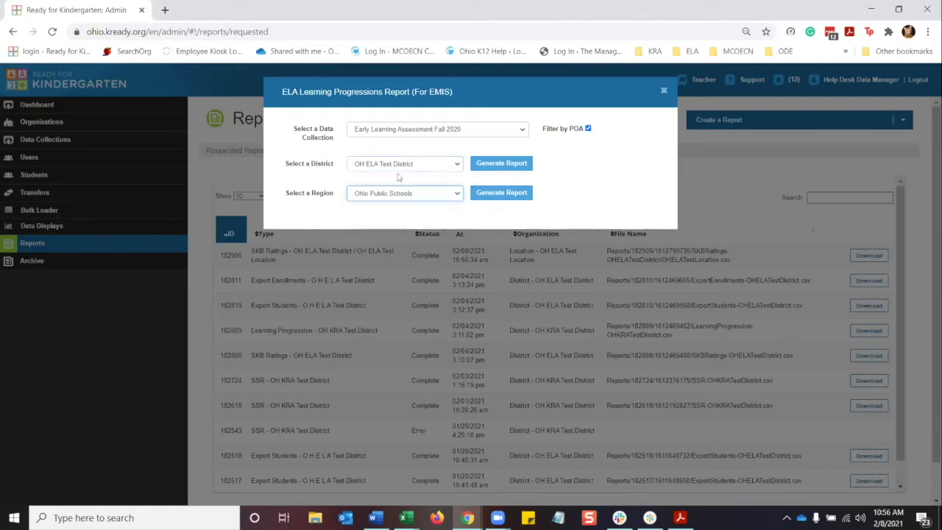
pyautogui.click(497, 165)
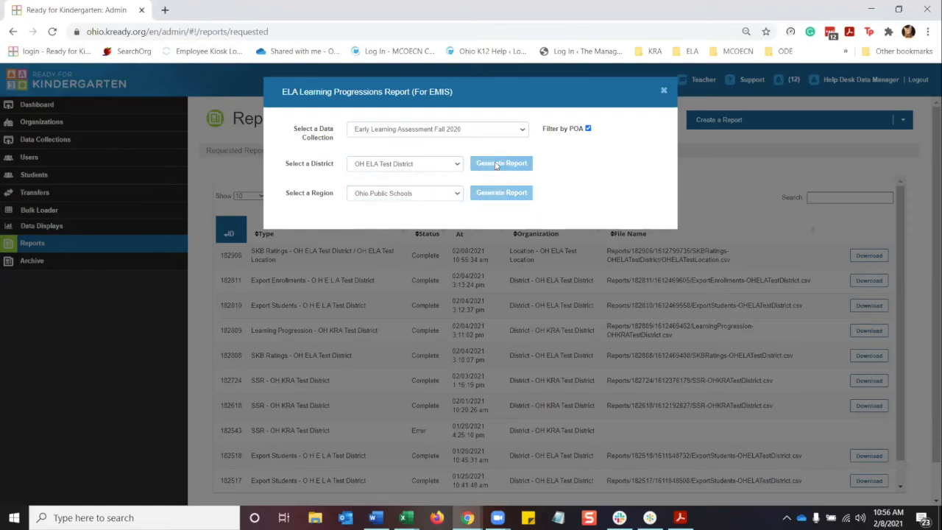
pyautogui.click(665, 93)
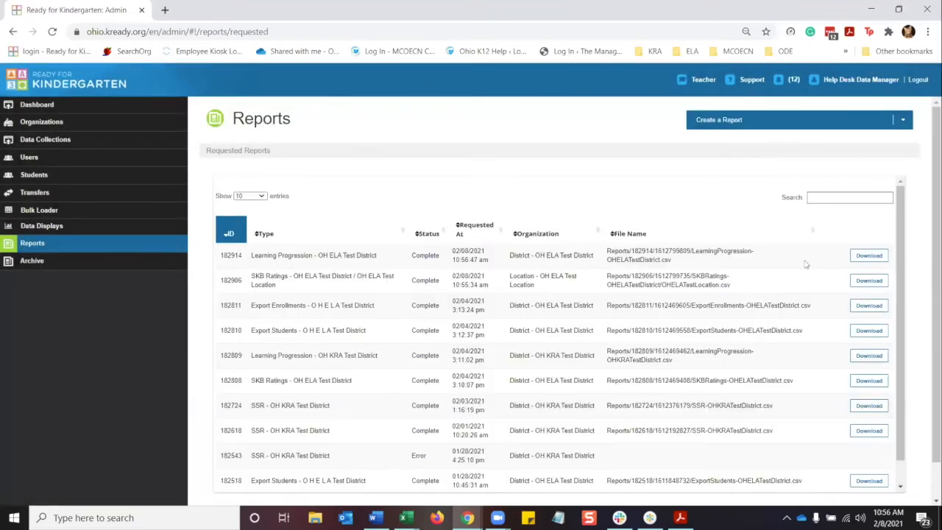
# Step: Download the new Learning Progression report for OH ELA Test District, open it in Excel and select columns T to AC
pyautogui.click(870, 259)
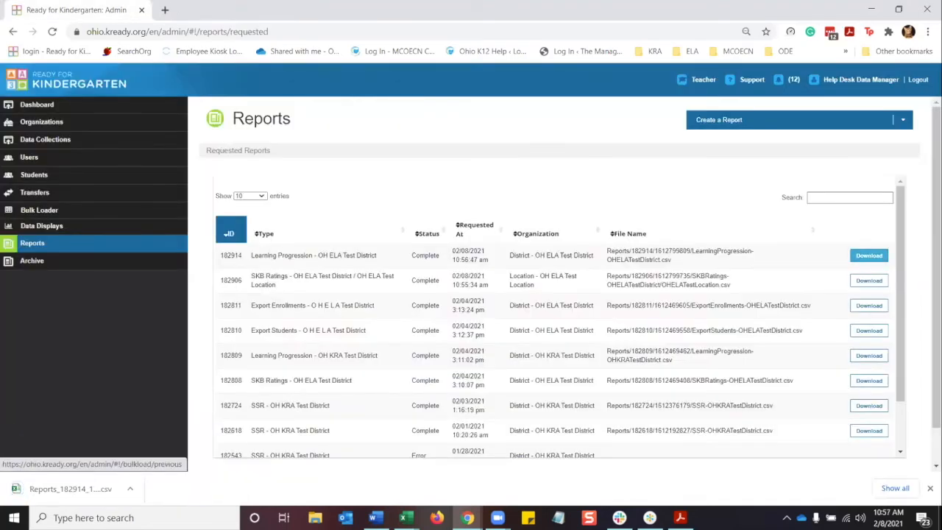
pyautogui.click(70, 488)
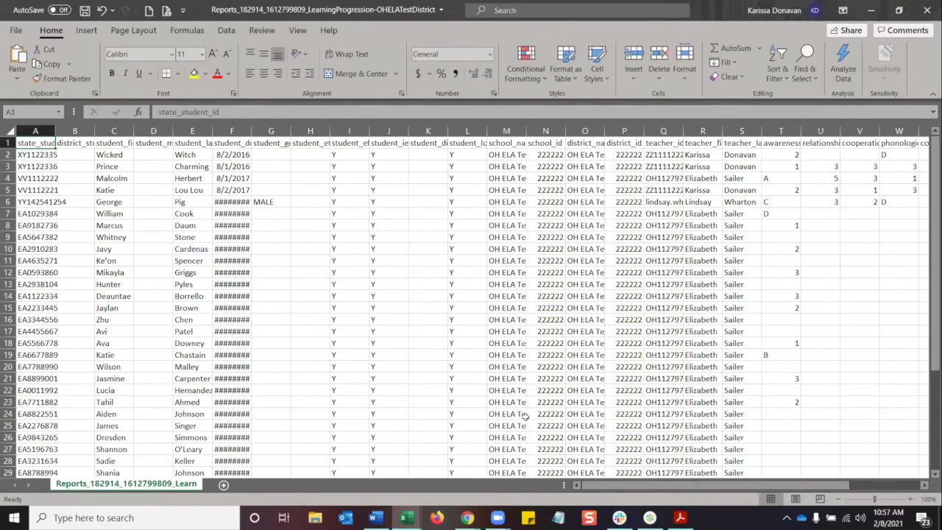
pyautogui.moveTo(613, 485); pyautogui.dragTo(699, 486)
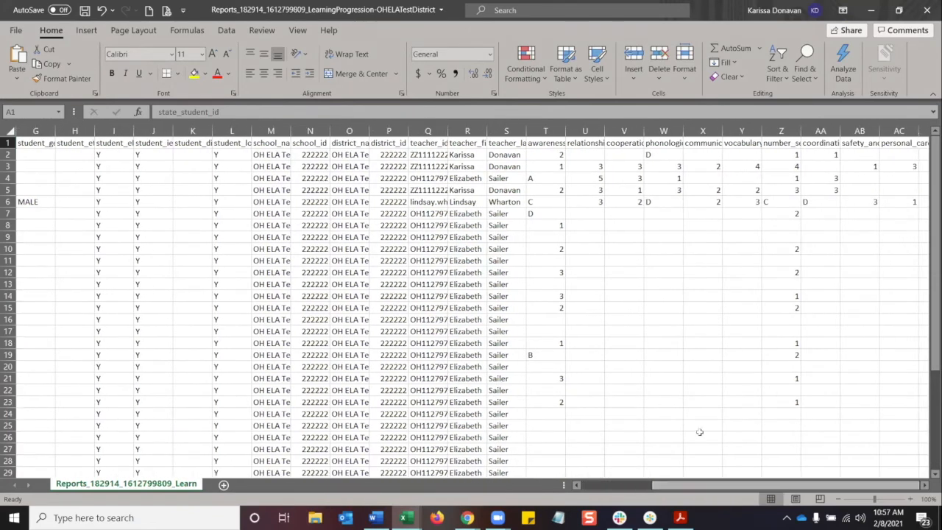
pyautogui.moveTo(546, 131); pyautogui.dragTo(794, 129)
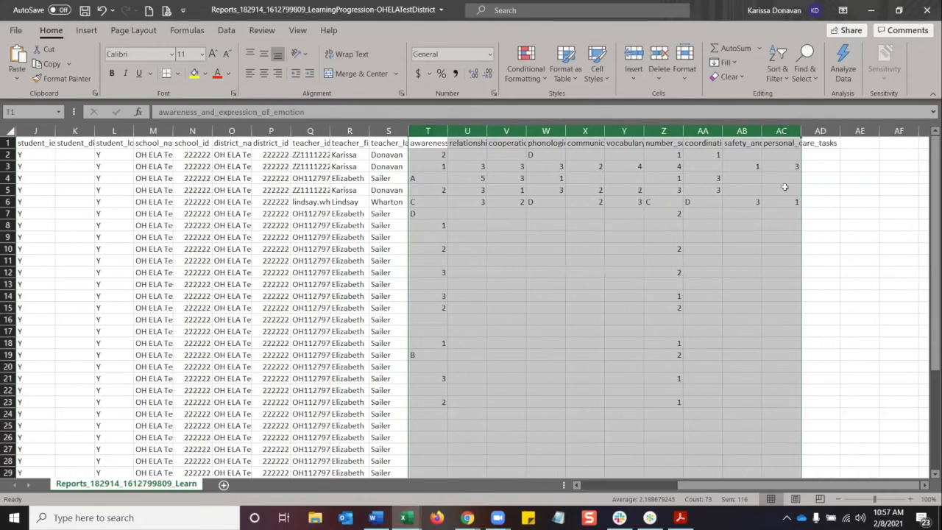
# Step: Review the ratings in cells V4 to AA23 of the Learning Progression report, then return to the Reports page in Chrome
pyautogui.moveTo(490, 181); pyautogui.dragTo(692, 401)
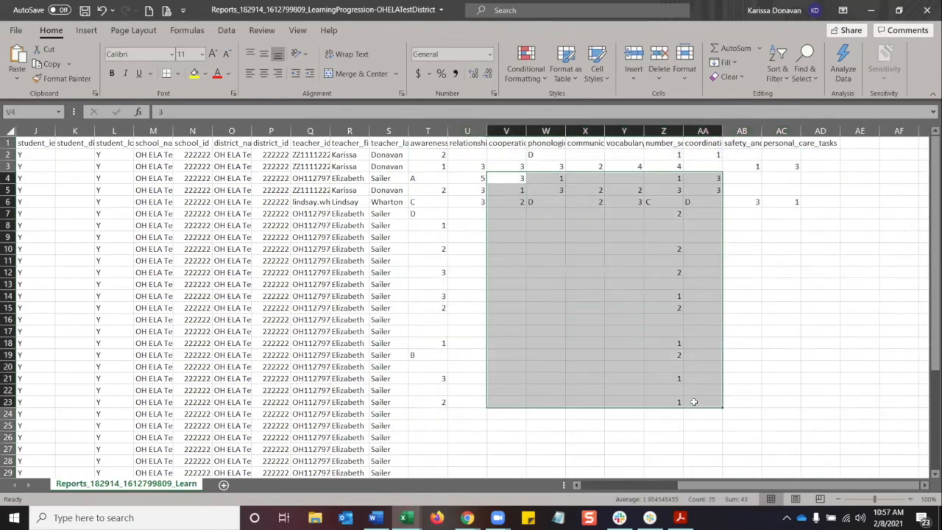
pyautogui.click(660, 486)
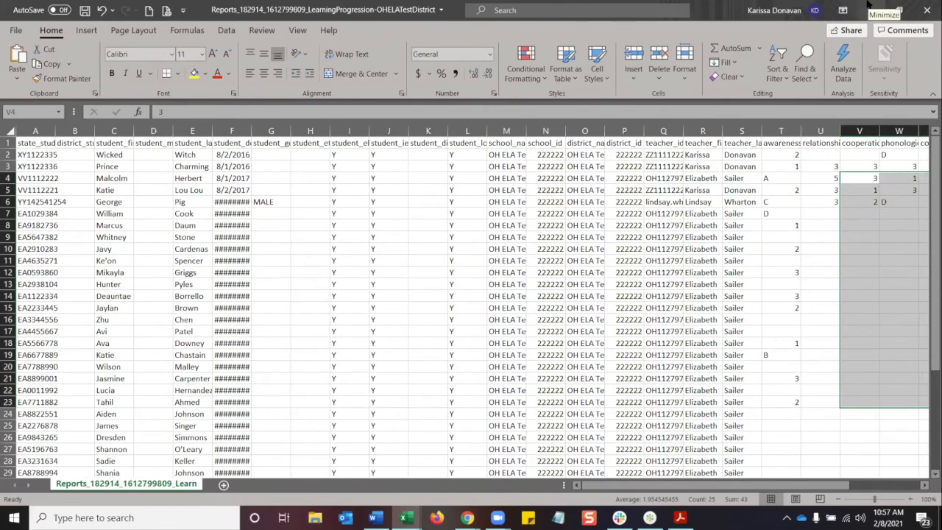
pyautogui.click(870, 9)
pyautogui.click(871, 8)
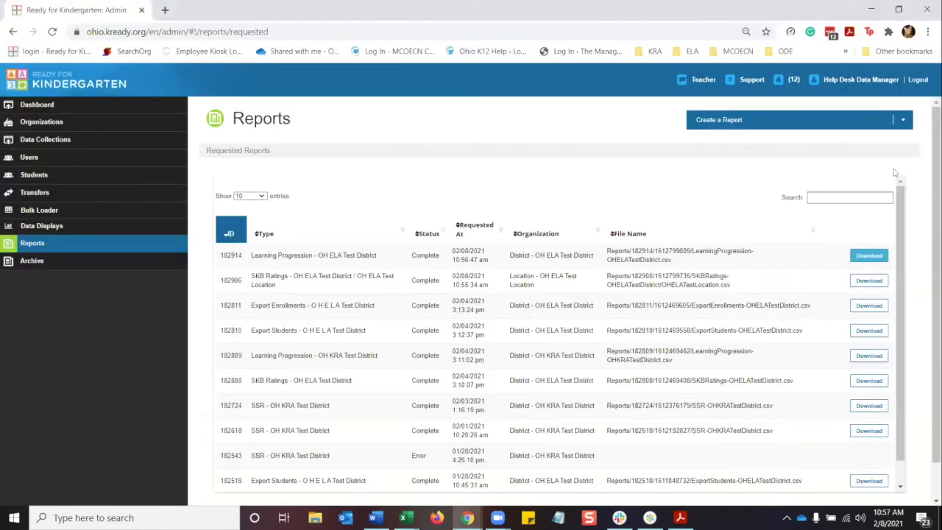
# Step: Start a Data Downloads request for Enrollments in the Early Learning Assessment Fall 2020 data collection
pyautogui.click(902, 120)
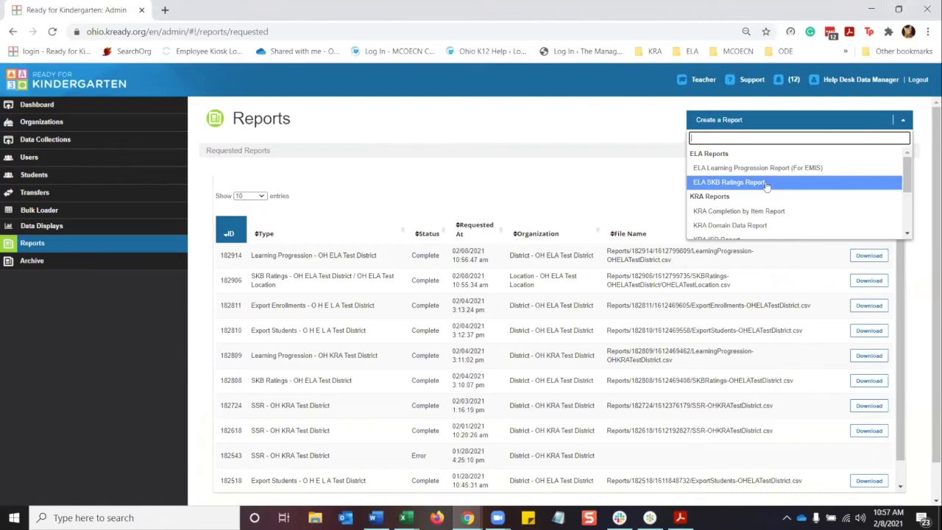
pyautogui.scroll(-3, 767, 183)
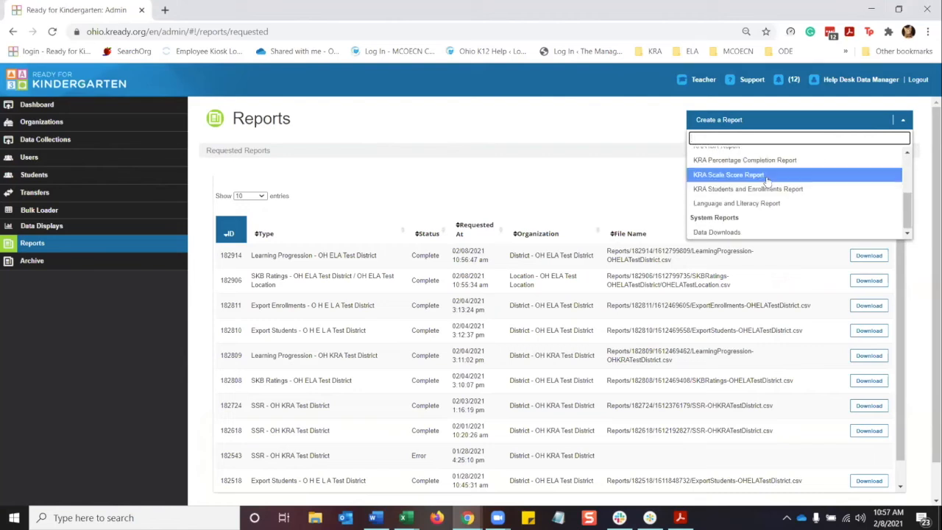
pyautogui.click(719, 232)
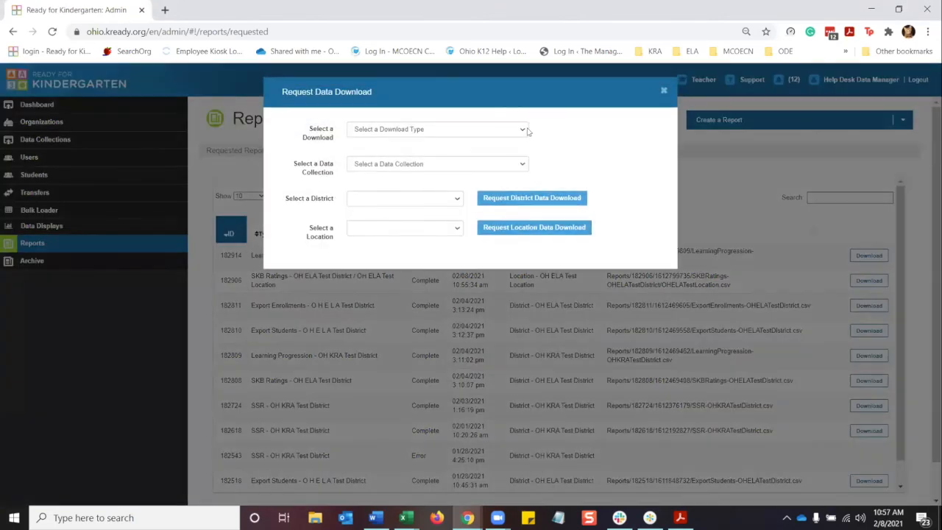
pyautogui.click(523, 130)
pyautogui.click(426, 157)
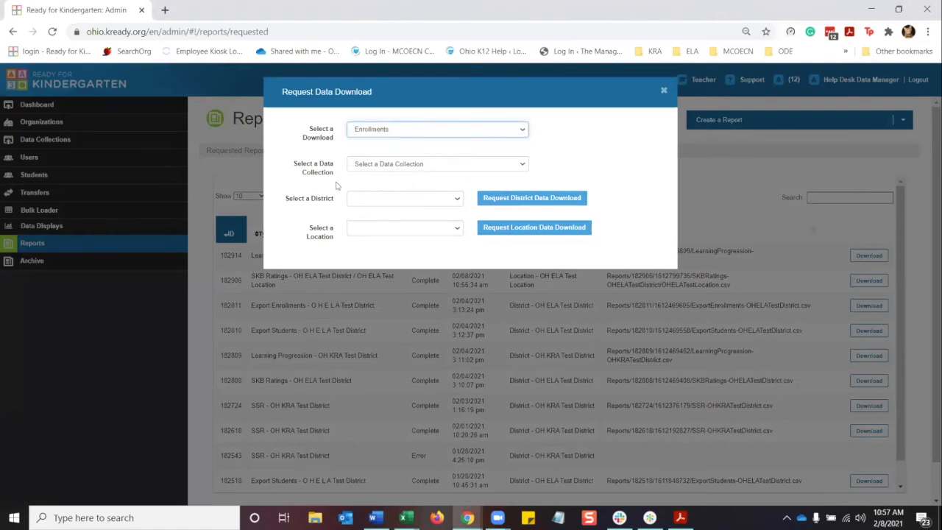
pyautogui.click(524, 163)
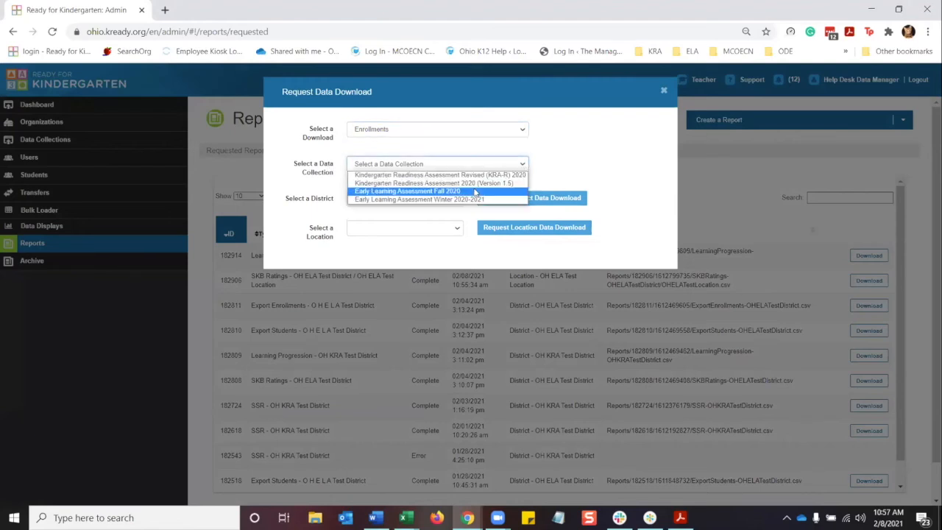
pyautogui.click(475, 191)
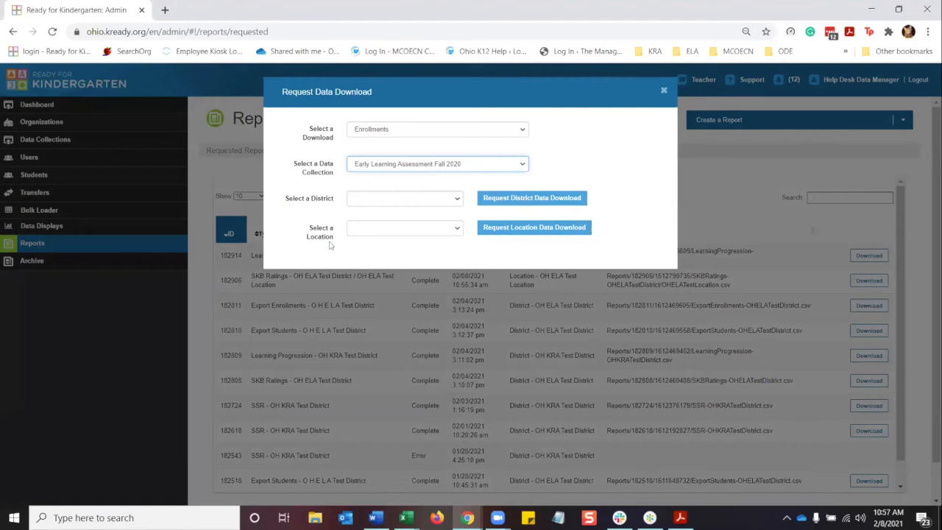
# Step: Request the district-level data download for OH ELA Test District and close the request dialog
pyautogui.click(457, 200)
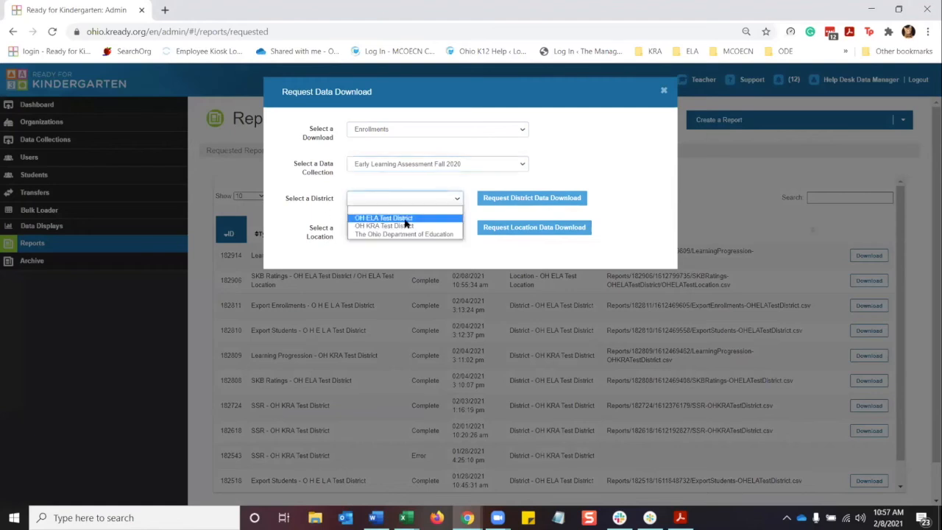
pyautogui.click(406, 219)
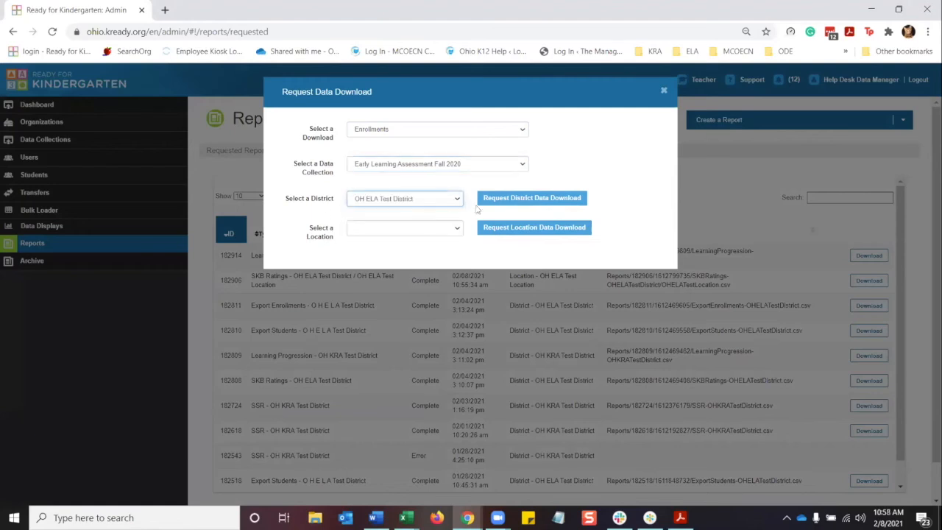
pyautogui.click(544, 207)
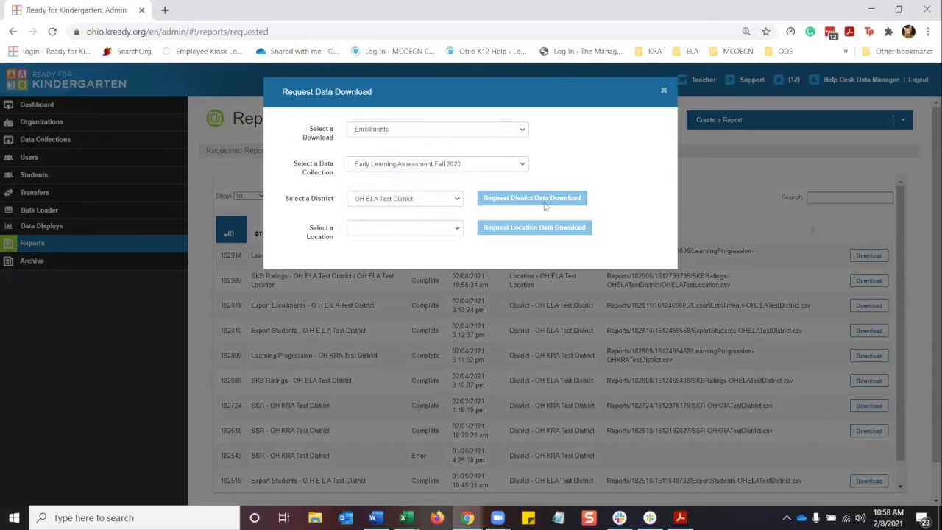
pyautogui.click(663, 91)
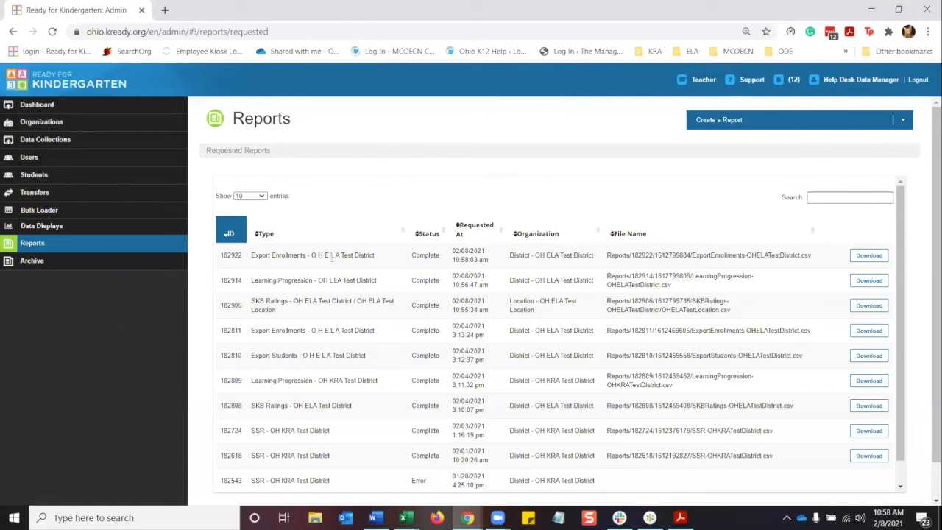
# Step: Download the new Export Enrollments file for OH ELA Test District, open it in Excel and examine its district, student and teacher columns
pyautogui.click(857, 257)
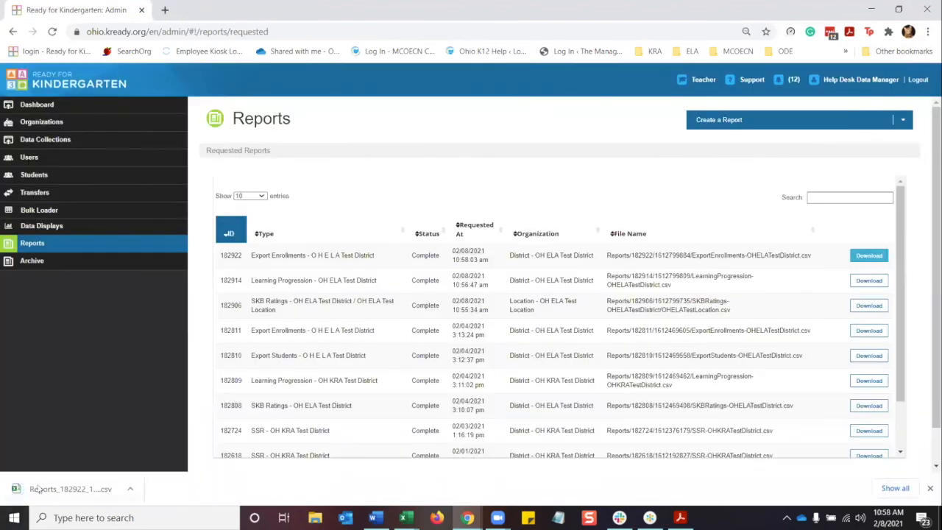
pyautogui.click(44, 489)
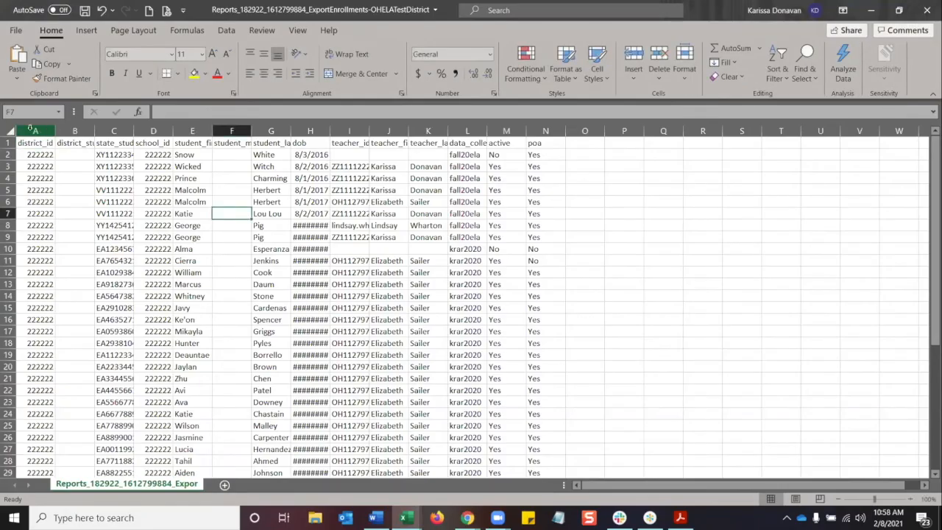
pyautogui.moveTo(30, 130); pyautogui.dragTo(388, 126)
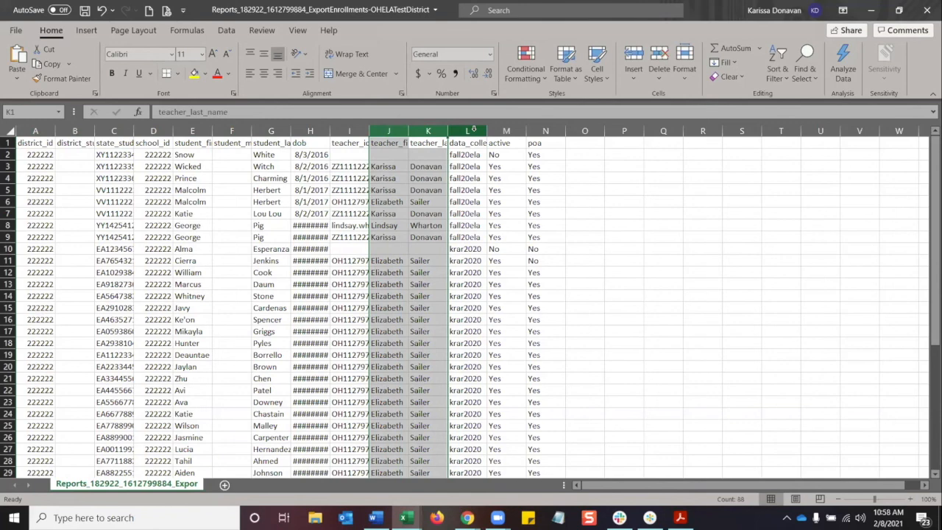
# Step: Widen the data_collection_token column to fit its contents and examine the fall20ela enrollment rows
pyautogui.click(474, 130)
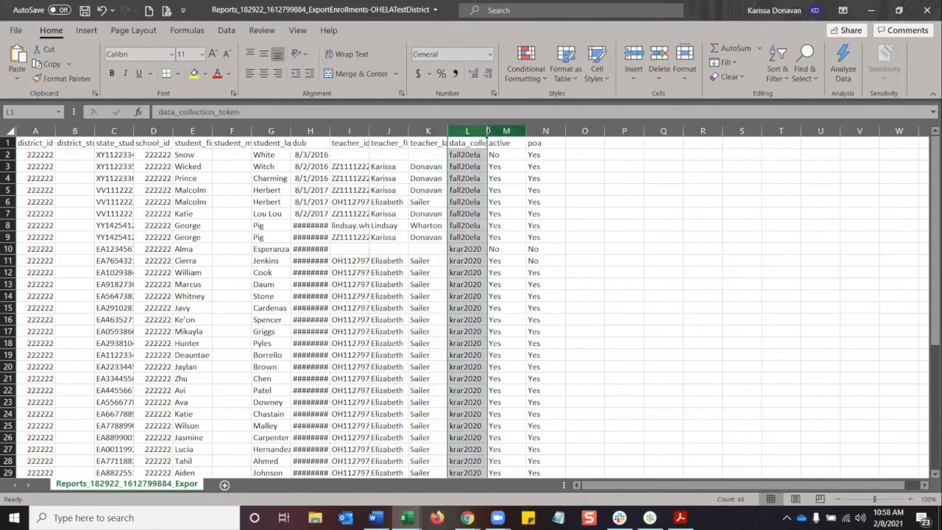
pyautogui.doubleClick(486, 130)
pyautogui.click(507, 166)
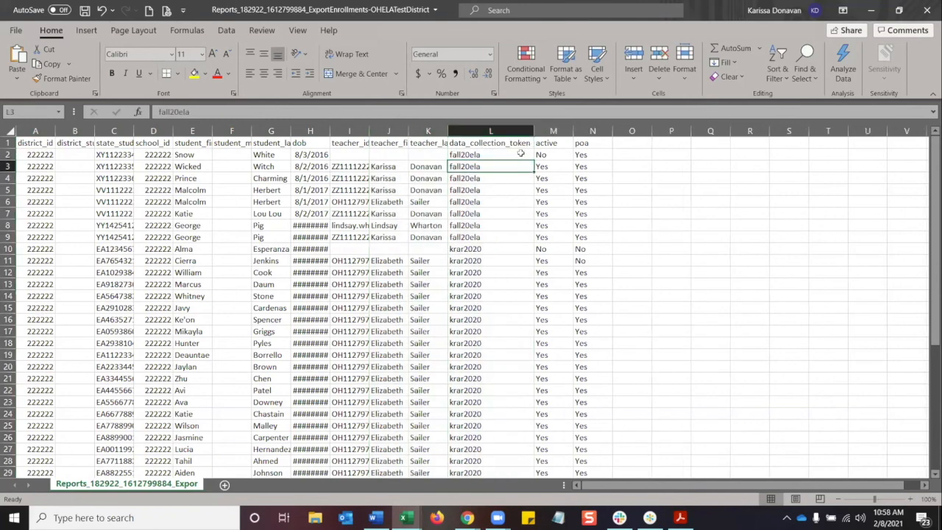
pyautogui.moveTo(487, 201); pyautogui.dragTo(415, 202)
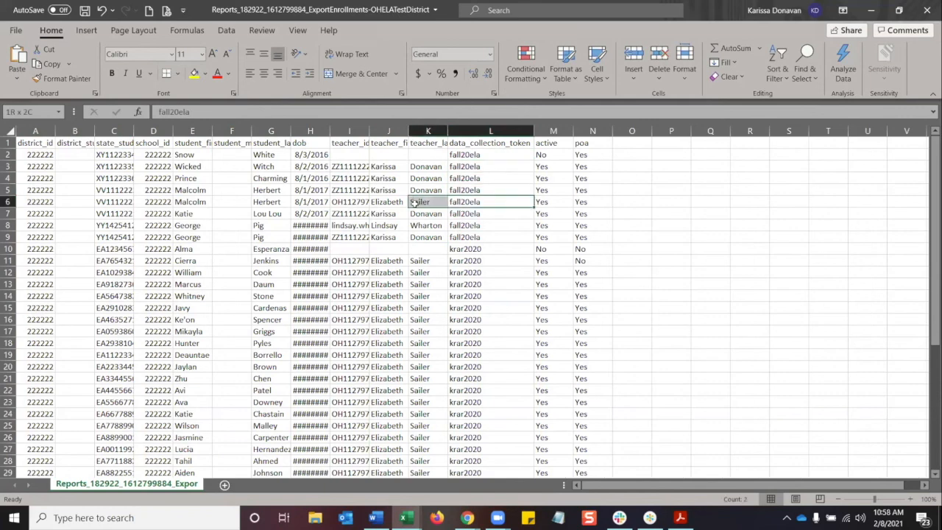
# Step: Examine the active and poa columns of the enrollments export, including the poa entry in row 10
pyautogui.click(563, 130)
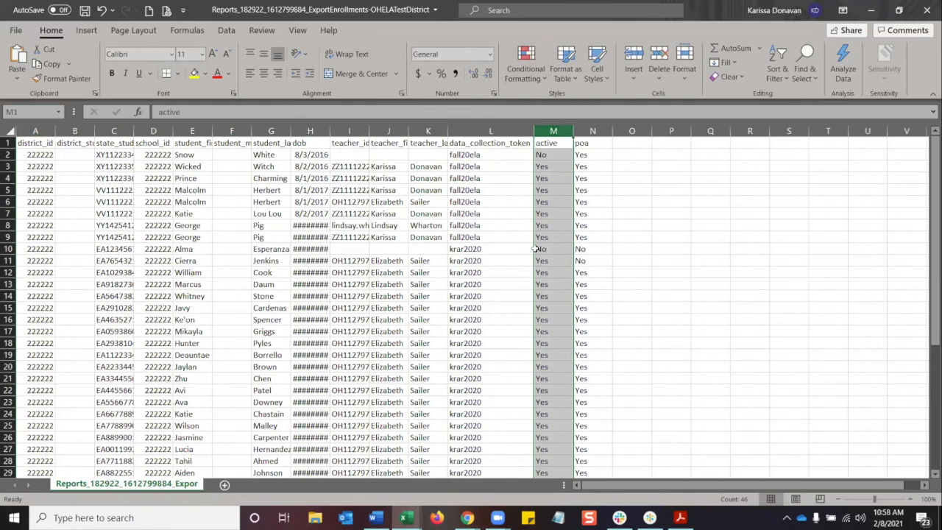
pyautogui.click(593, 131)
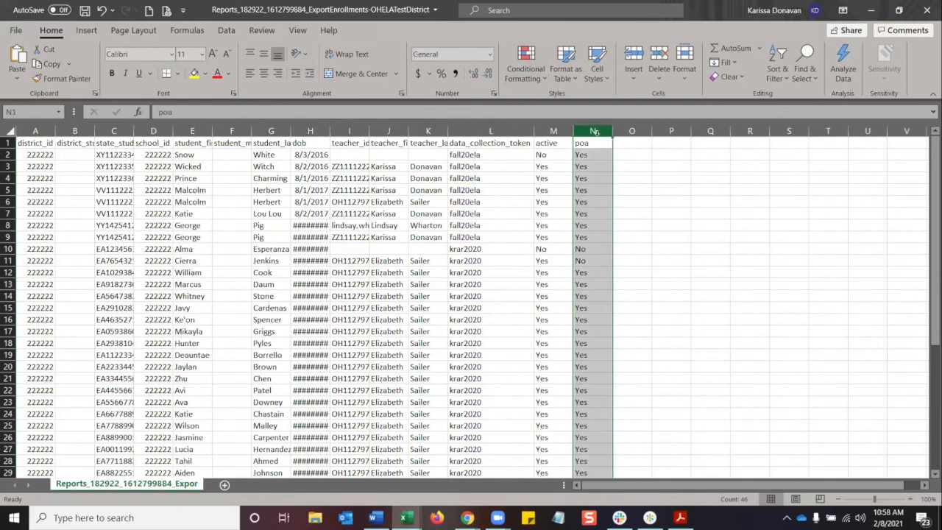
pyautogui.click(589, 178)
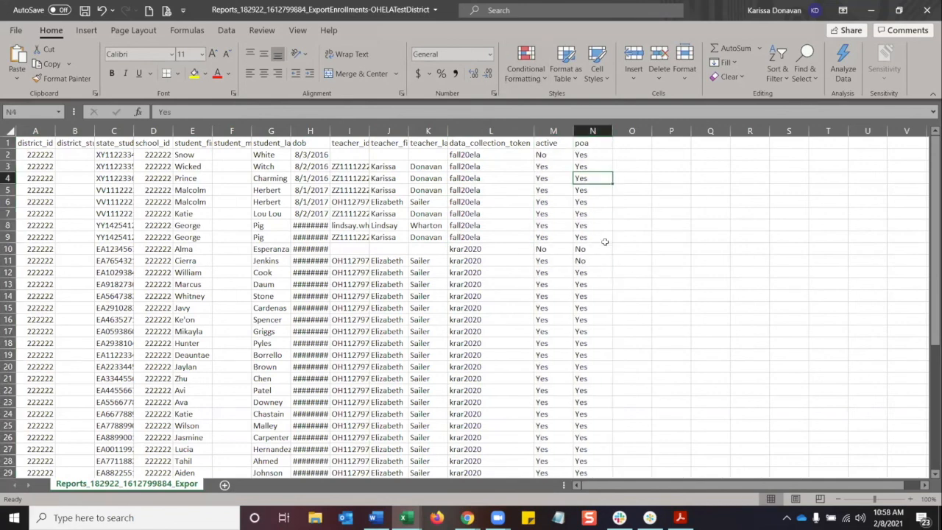
pyautogui.click(601, 248)
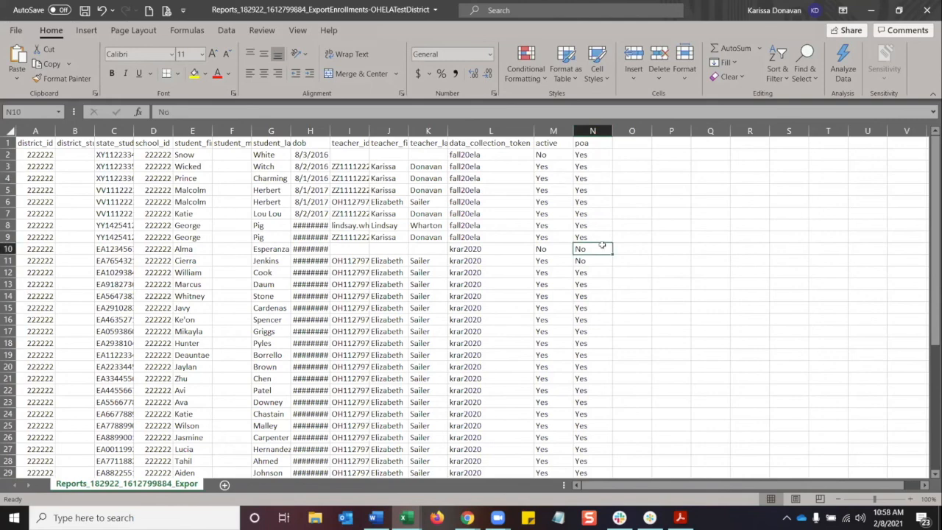